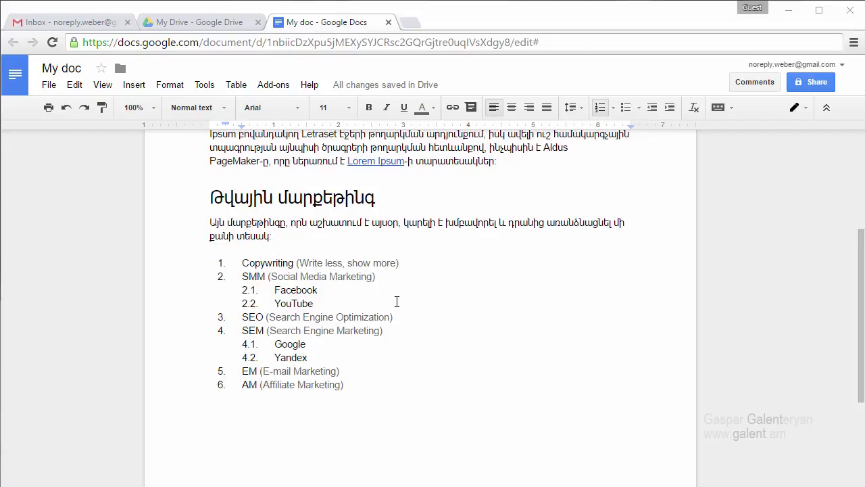
- Show the Editing, Suggesting and Viewing mode choices for 'My doc' from the pencil dropdown
click(799, 114)
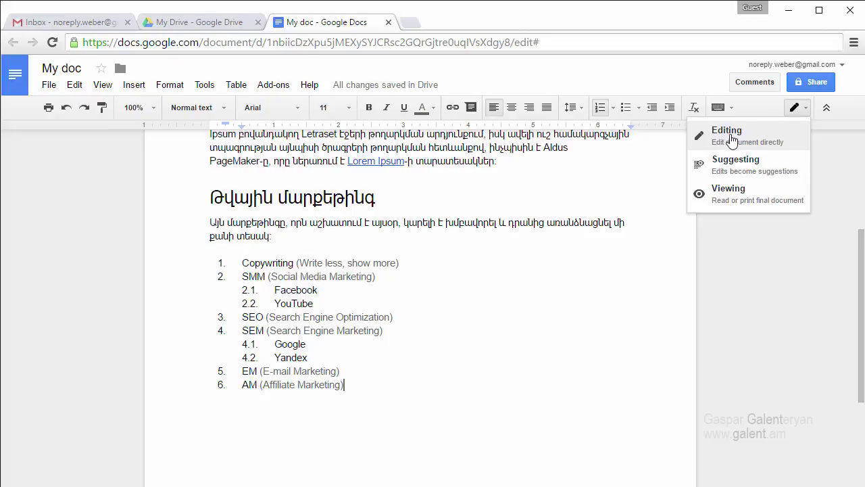
- Put 'My doc' in Suggesting mode and place the cursor after the paragraph under the heading
click(732, 138)
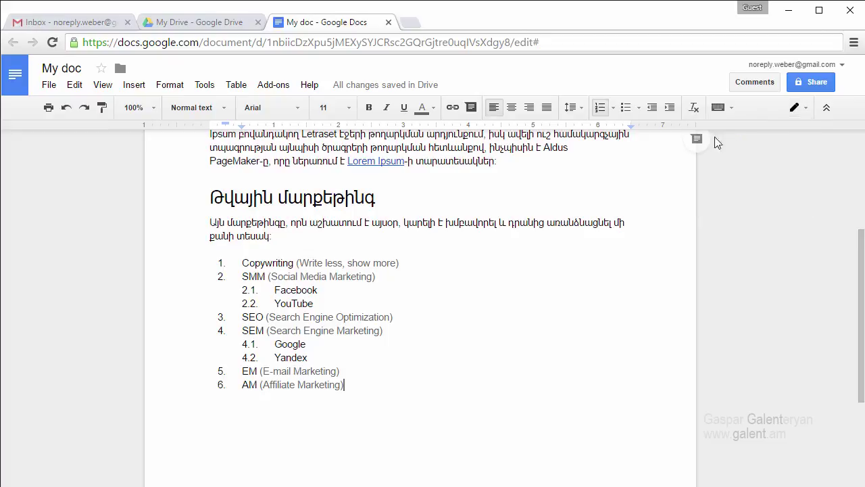
click(796, 107)
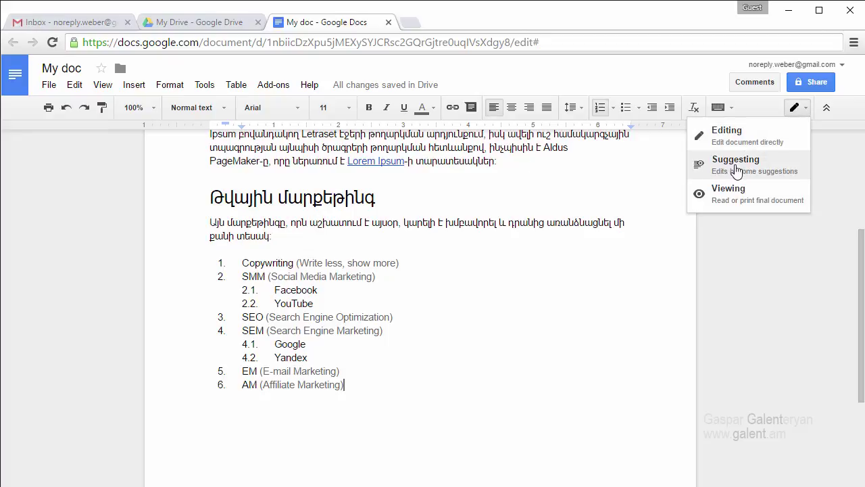
click(735, 168)
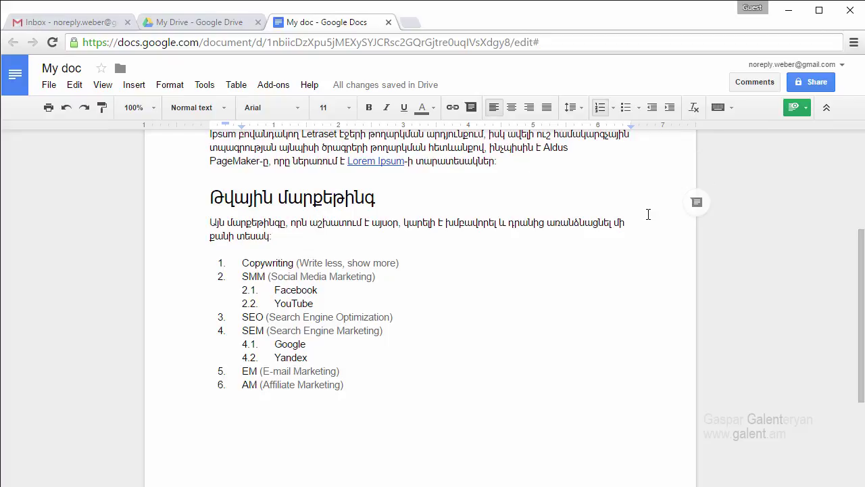
click(305, 237)
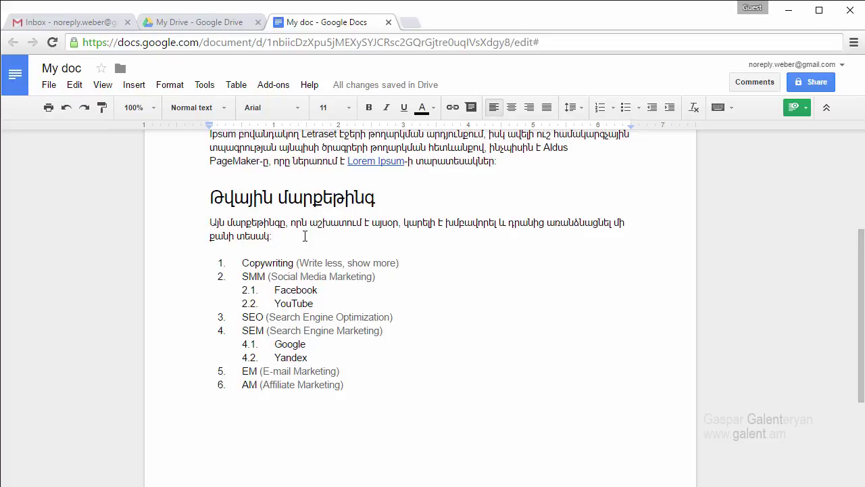
text(hhh)
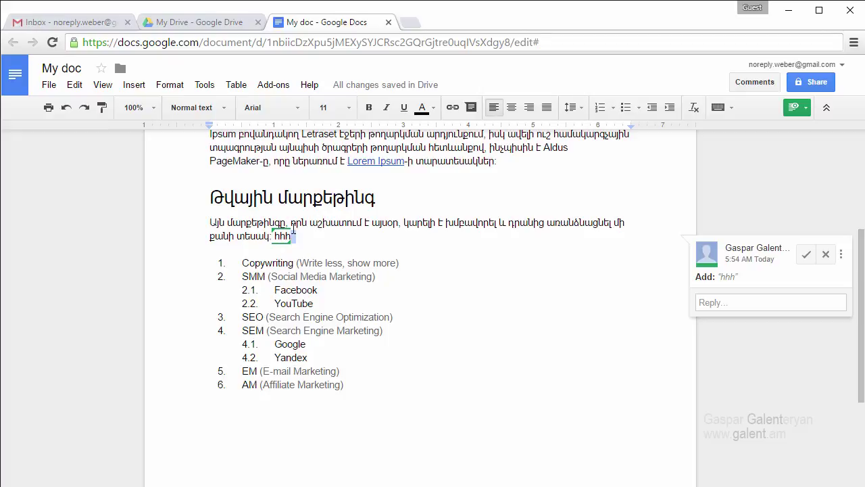
click(301, 235)
click(299, 235)
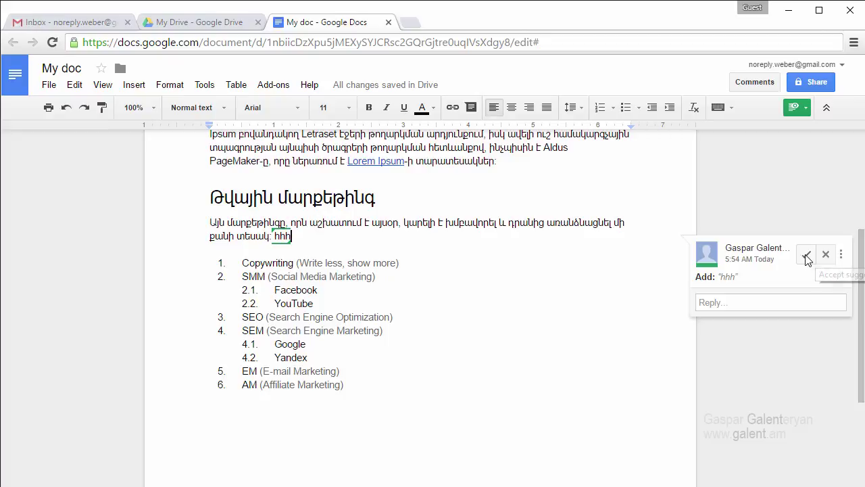
click(806, 255)
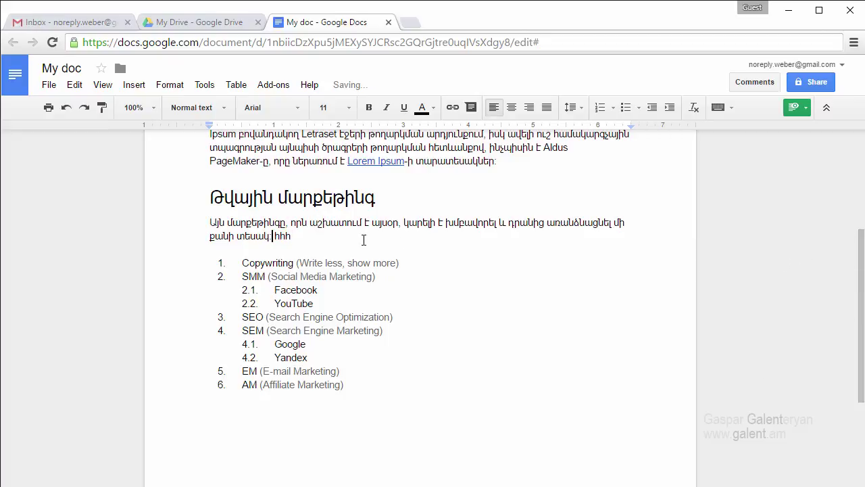
click(67, 109)
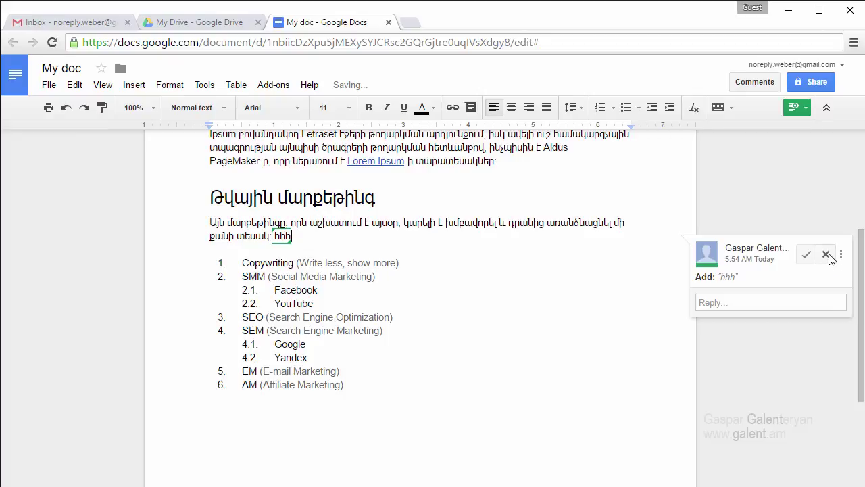
click(826, 255)
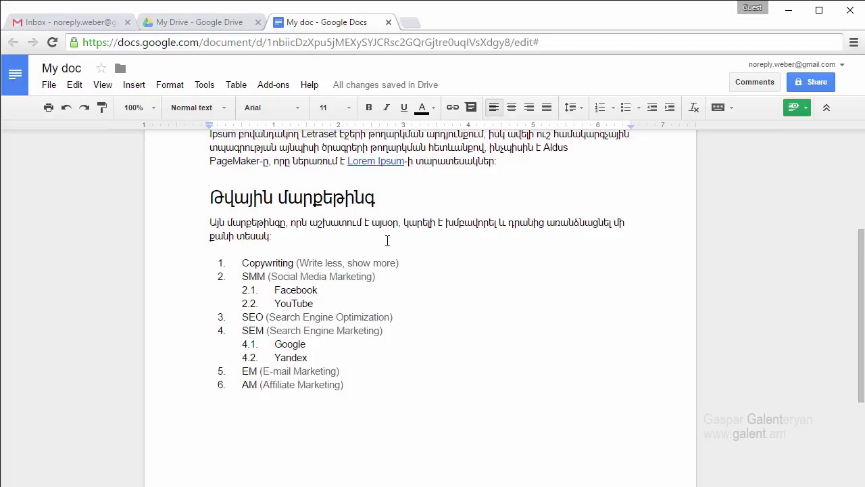
- Switch 'My doc' to read-only Viewing mode and scroll through it
click(797, 107)
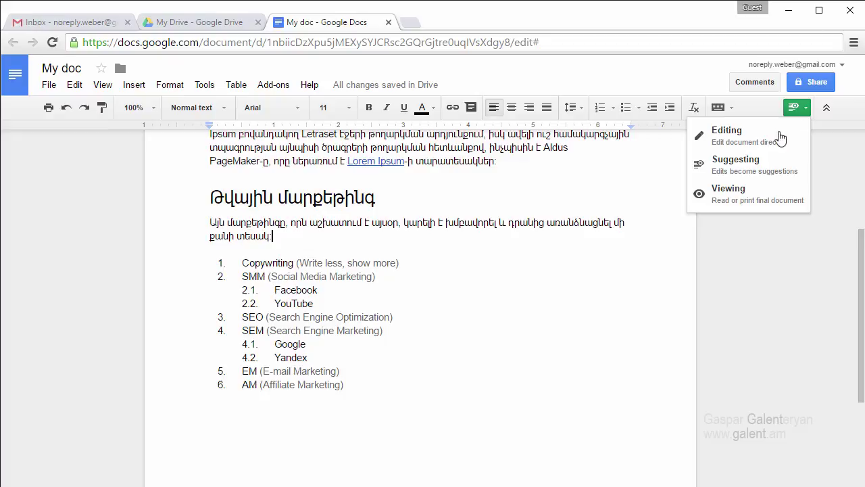
click(728, 195)
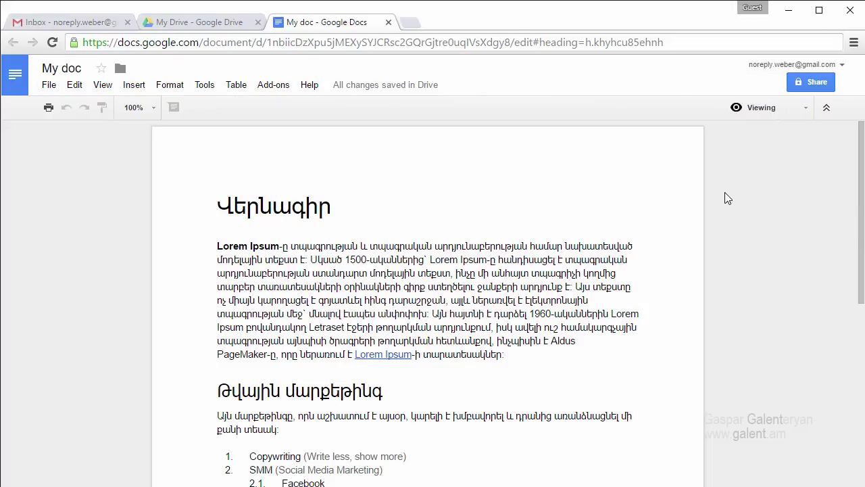
scroll(299, 220, down, 2)
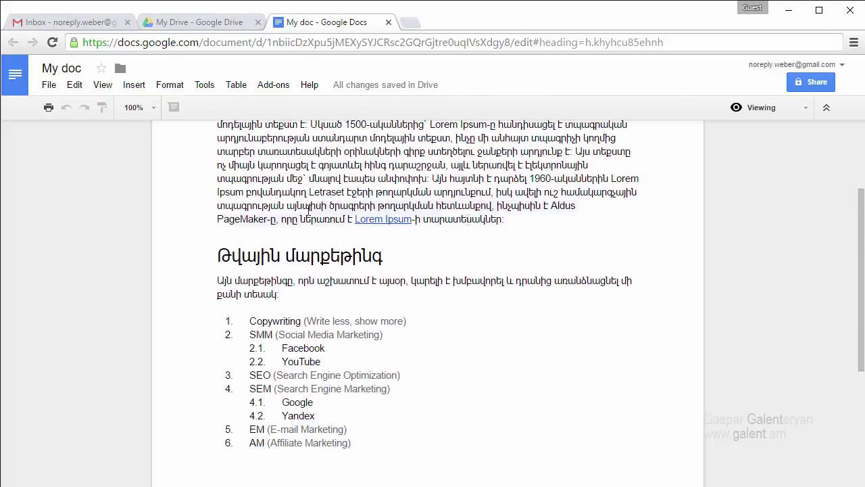
scroll(331, 259, down, 3)
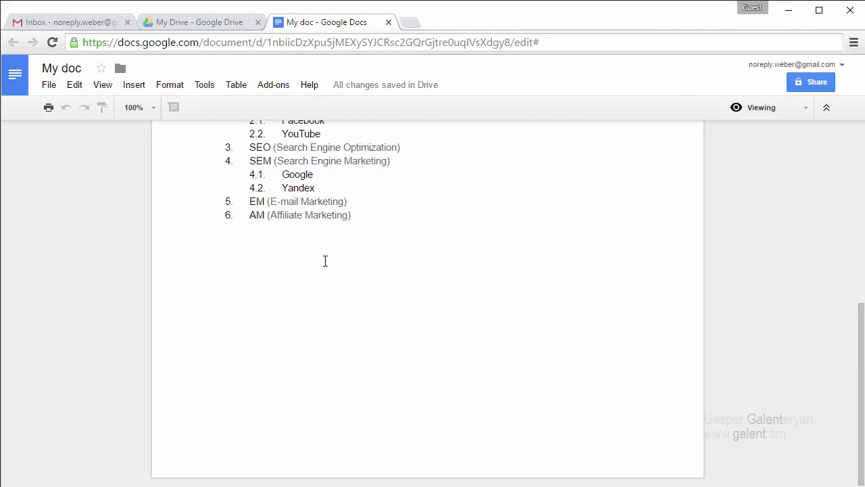
scroll(324, 261, up, 5)
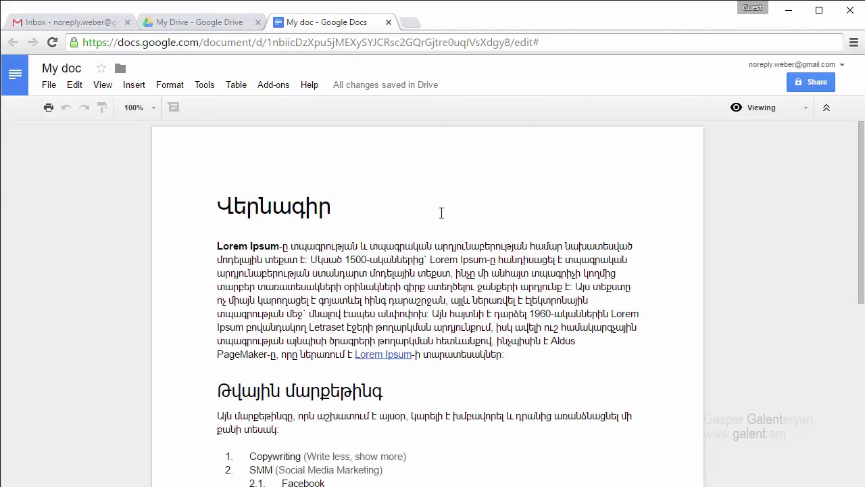
- Return the document to Editing mode and place the cursor at the end of the first paragraph
click(762, 107)
click(768, 140)
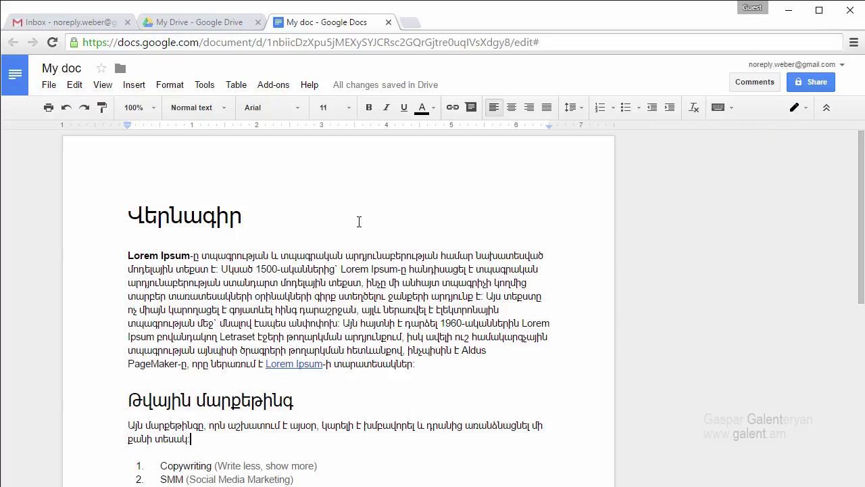
scroll(359, 223, down, 1)
click(425, 297)
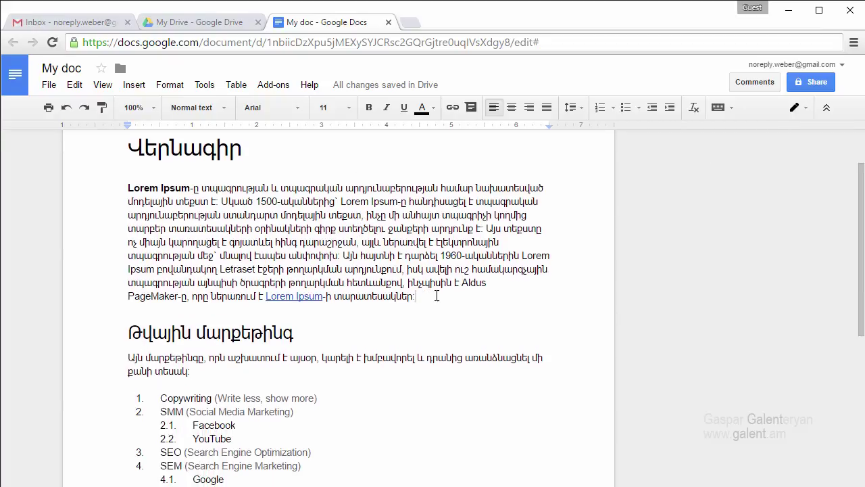
- Turn on link sharing for 'My doc' with 'Anyone with the link can edit' access
click(811, 80)
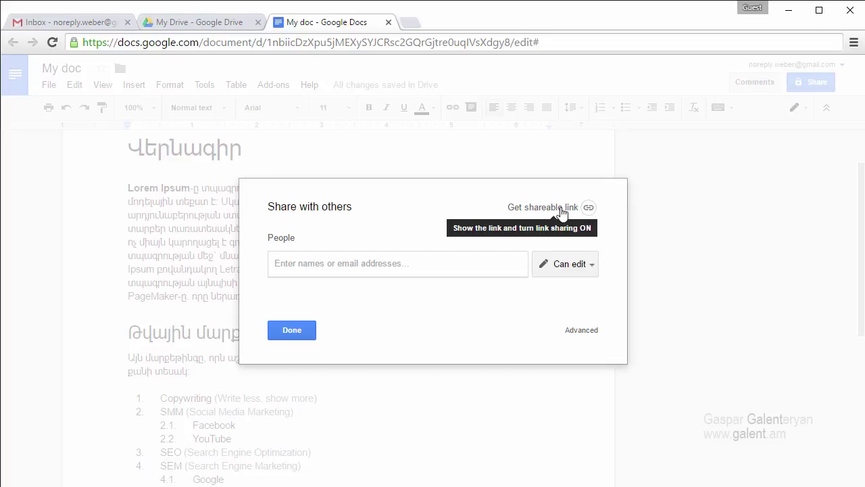
click(584, 208)
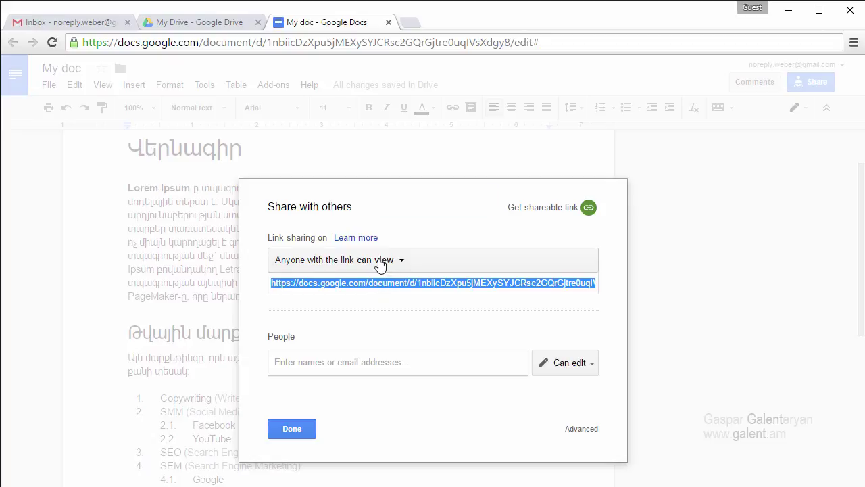
click(380, 261)
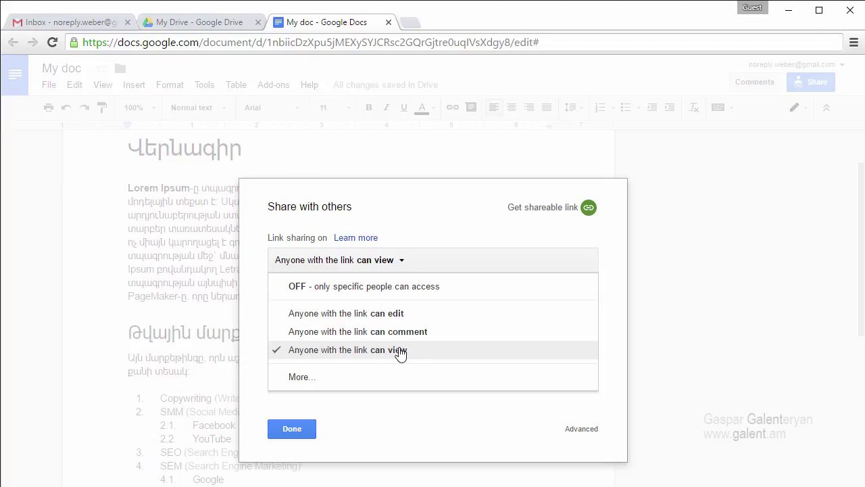
click(366, 332)
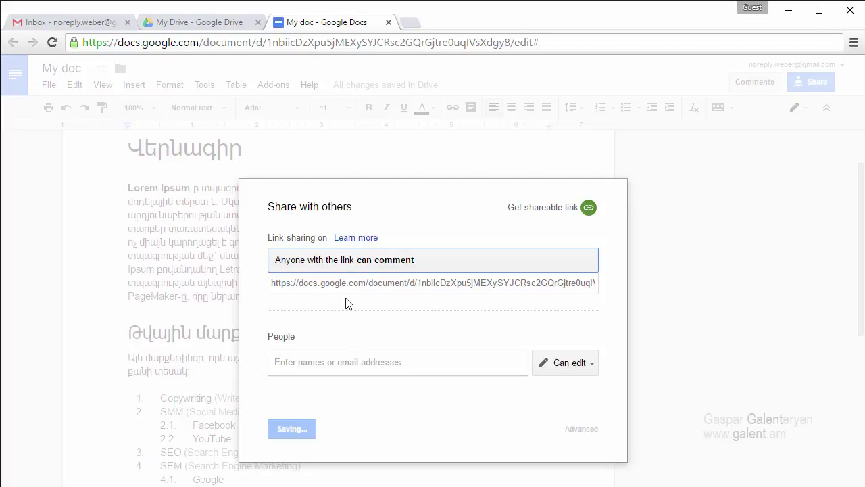
click(345, 265)
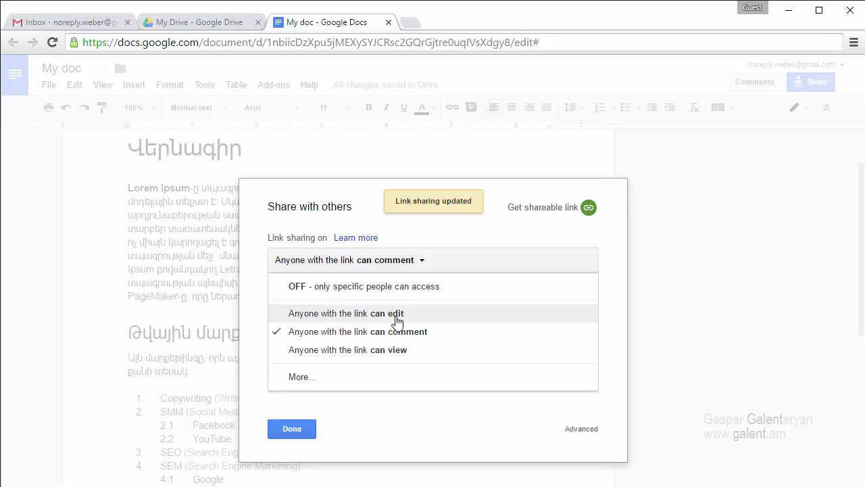
click(389, 314)
- Select the shareable link and open the full Link sharing options via More..
click(370, 281)
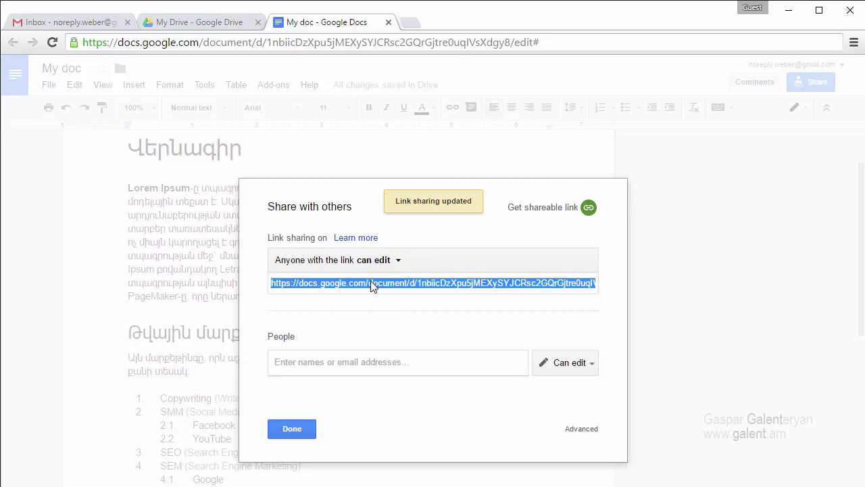
click(338, 260)
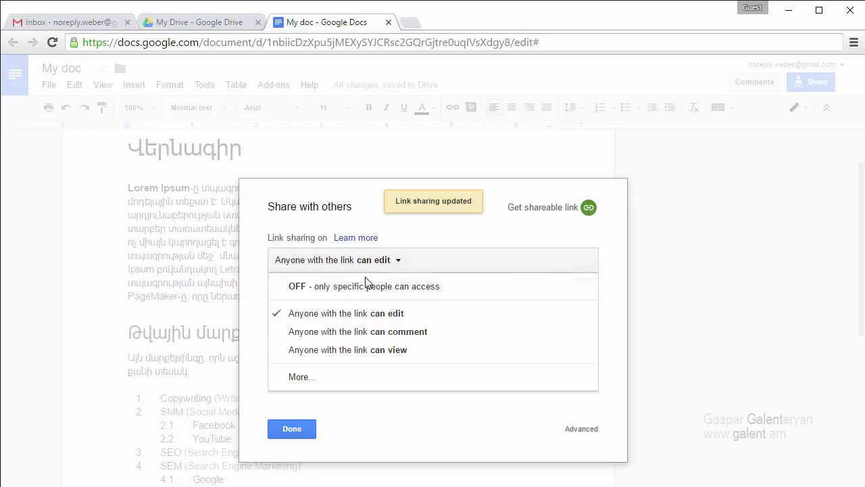
click(303, 381)
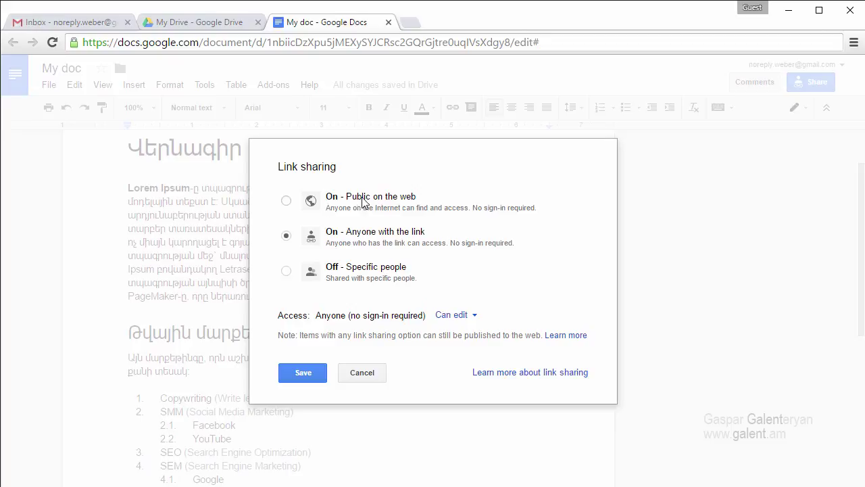
- Try 'On - Public on the web' and the Can edit levels, then cancel without saving
click(319, 202)
click(458, 315)
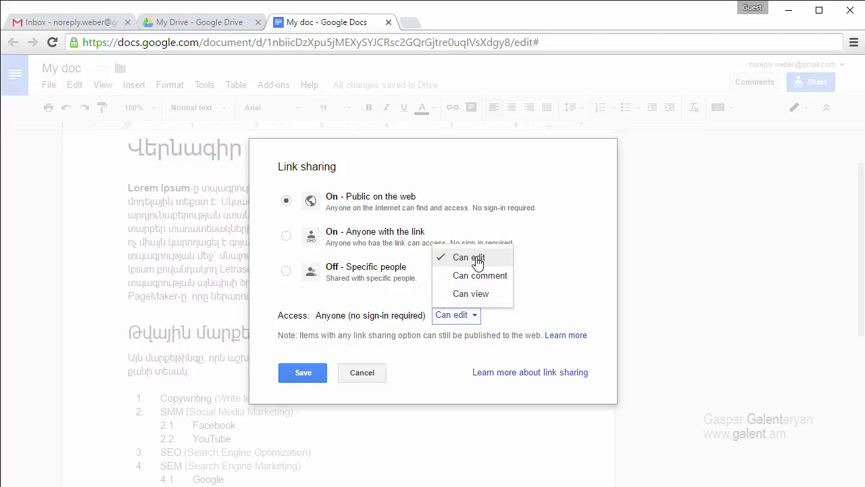
click(457, 319)
click(376, 375)
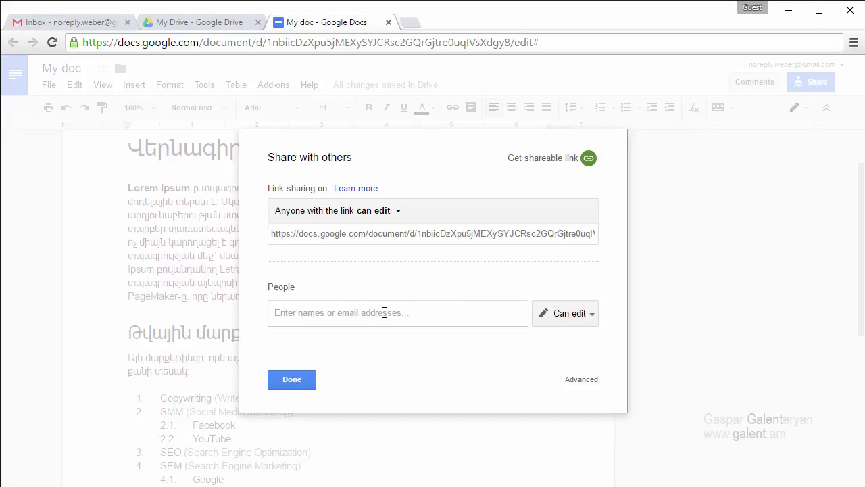
- Check invited people's Can edit choices, select the shareable link, and switch to Opera
click(566, 313)
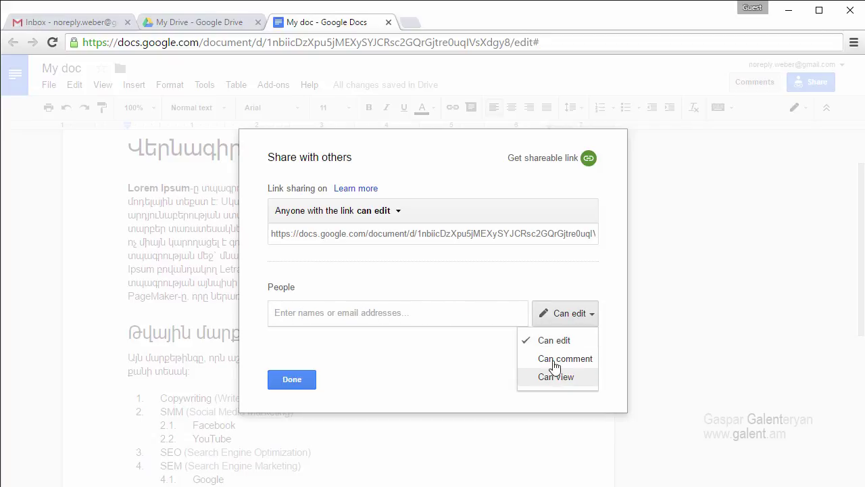
click(564, 315)
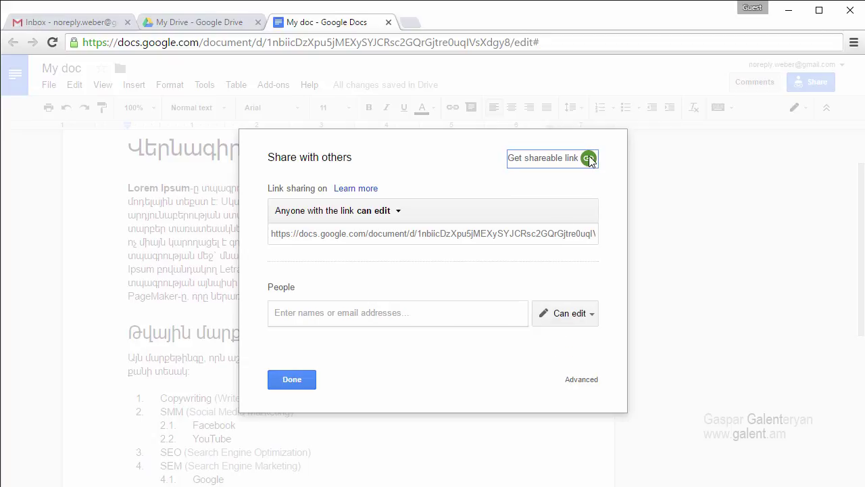
click(449, 234)
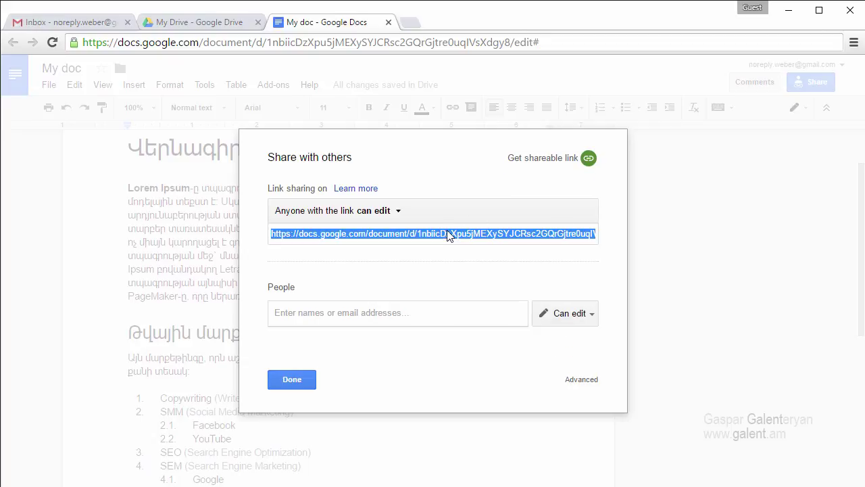
click(524, 486)
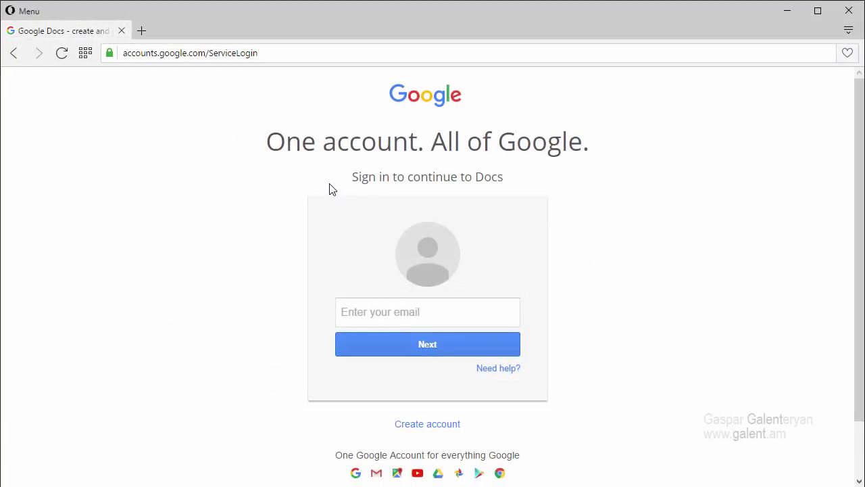
- Paste the copied 'My doc' share link into Opera's address bar and load it
click(182, 53)
key(Return)
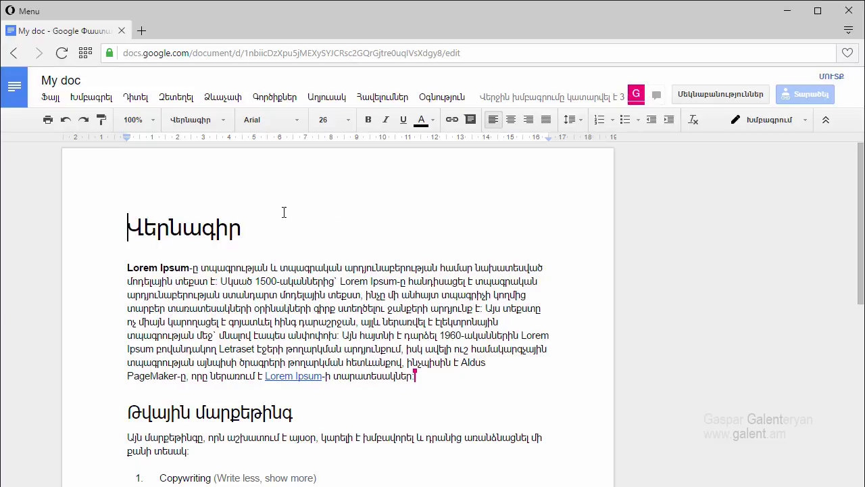
- Add the letter 'ց' after the heading Վերնագիր as the link guest
click(257, 230)
click(415, 375)
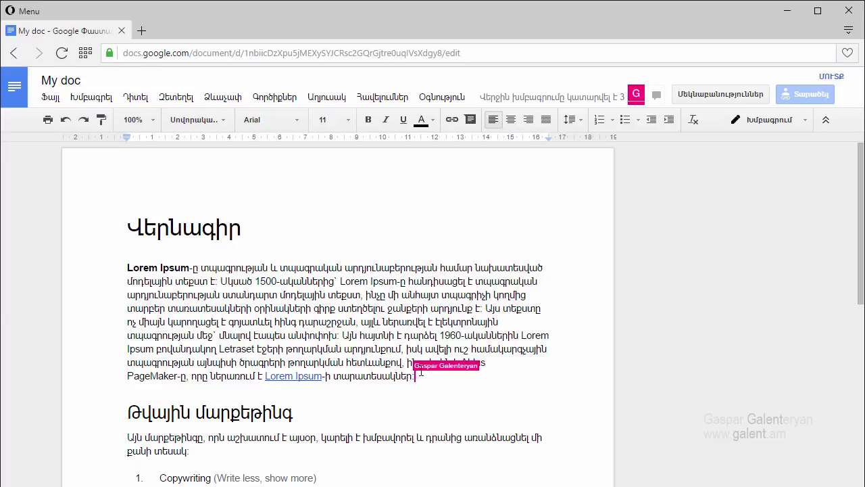
click(247, 224)
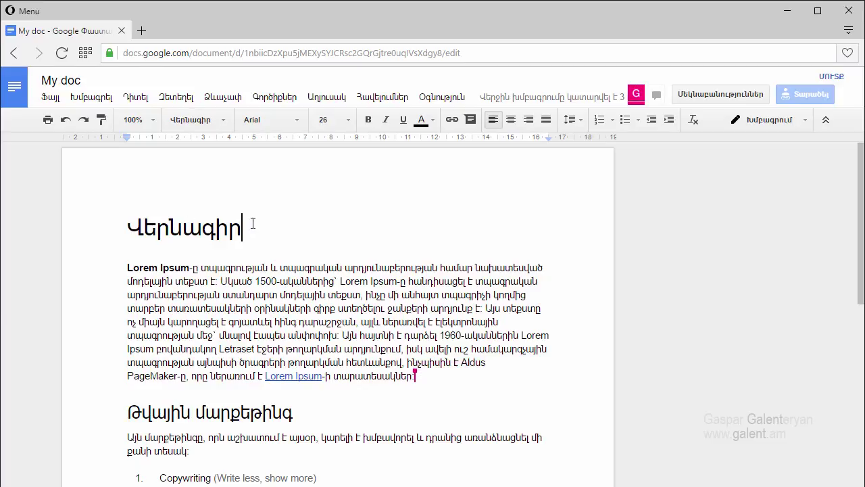
text(ց)
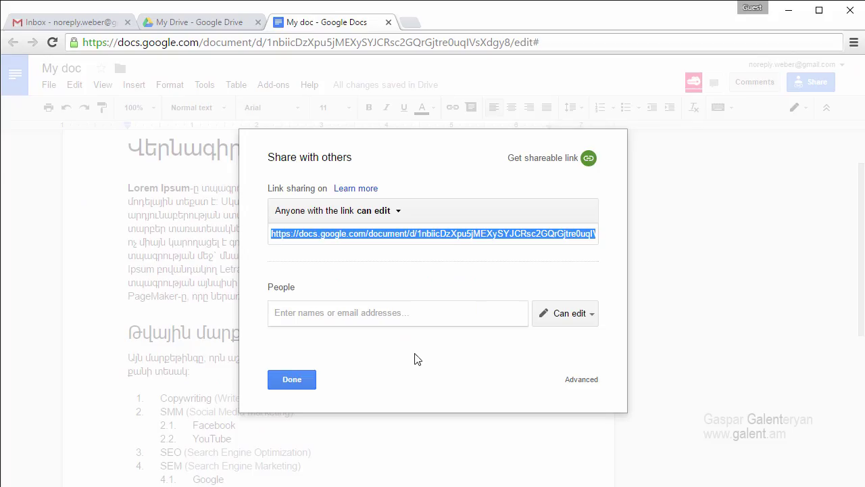
- Close the share settings and place the cursor after the heading's new 'ց'
click(304, 379)
scroll(289, 165, up, 1)
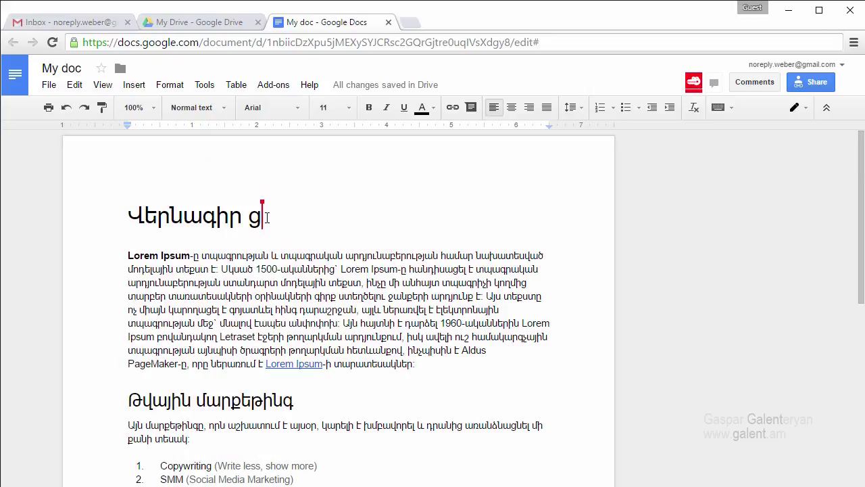
click(269, 214)
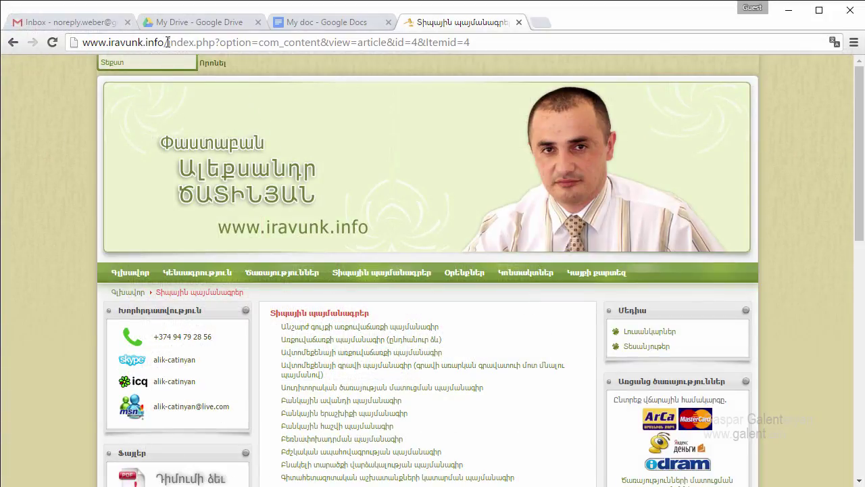
- Scroll down the iravunk.info contract templates list and back up to the top
scroll(376, 196, down, 2)
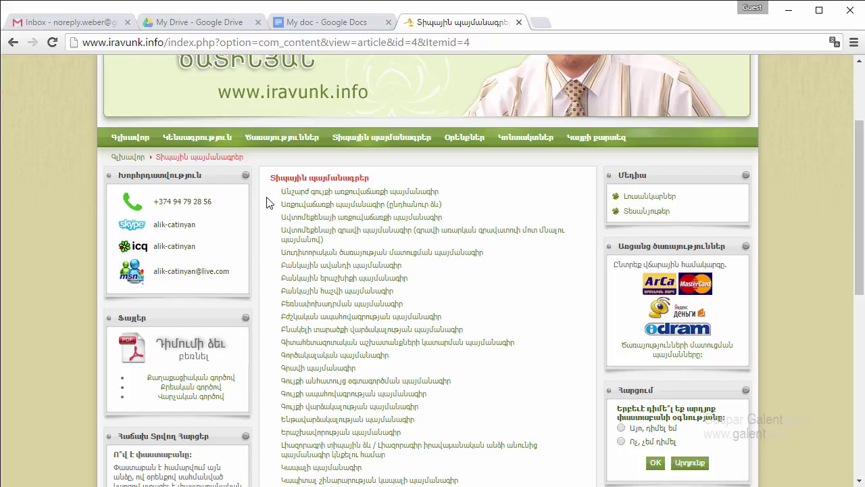
scroll(266, 203, down, 3)
scroll(266, 203, down, 2)
scroll(266, 203, down, 2)
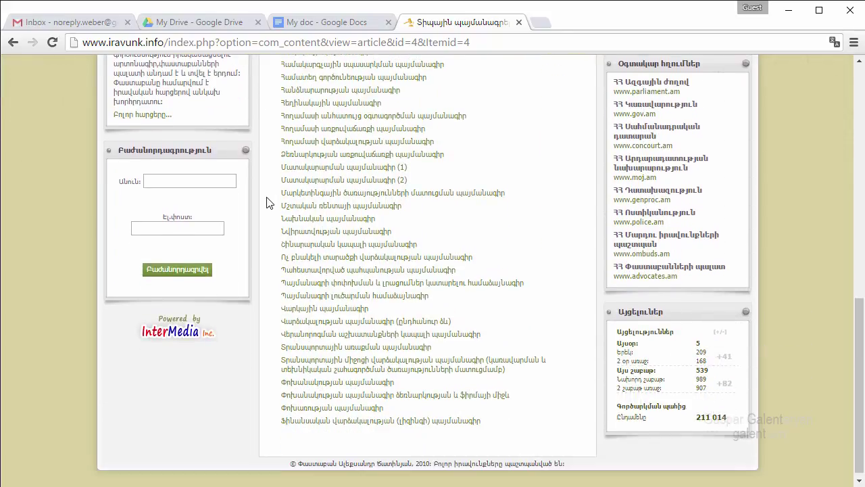
scroll(266, 203, up, 4)
scroll(266, 200, up, 2)
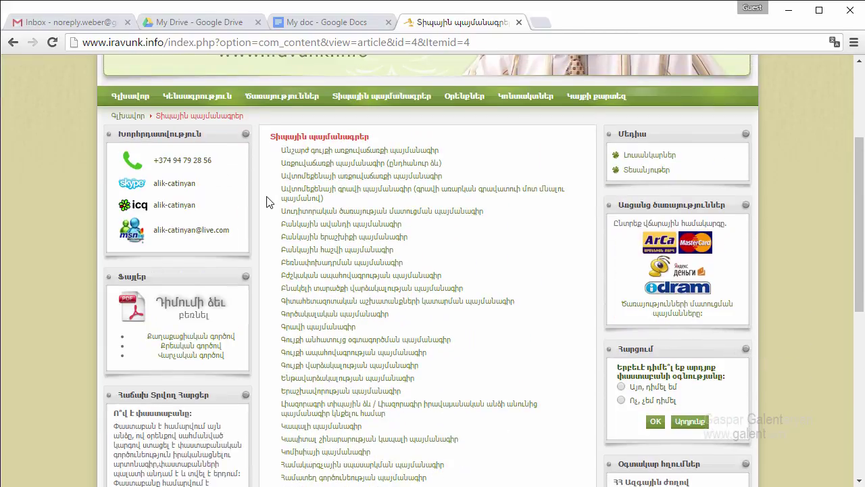
scroll(273, 206, down, 1)
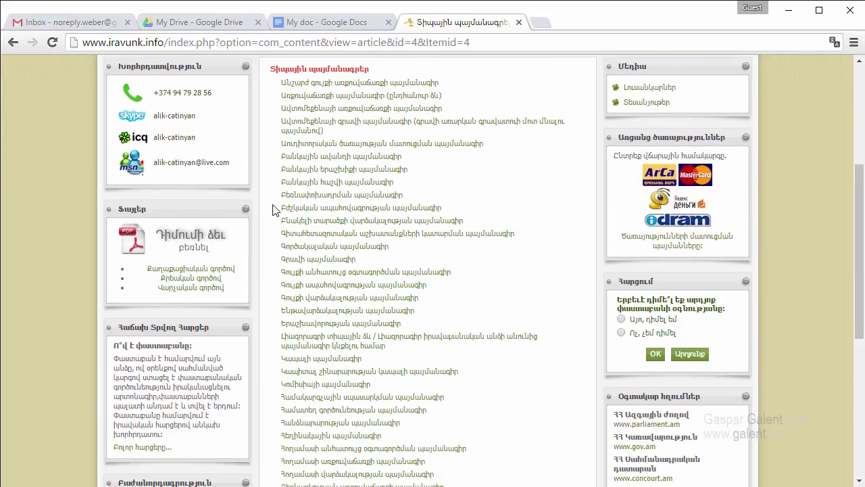
scroll(273, 210, down, 2)
scroll(273, 210, down, 2)
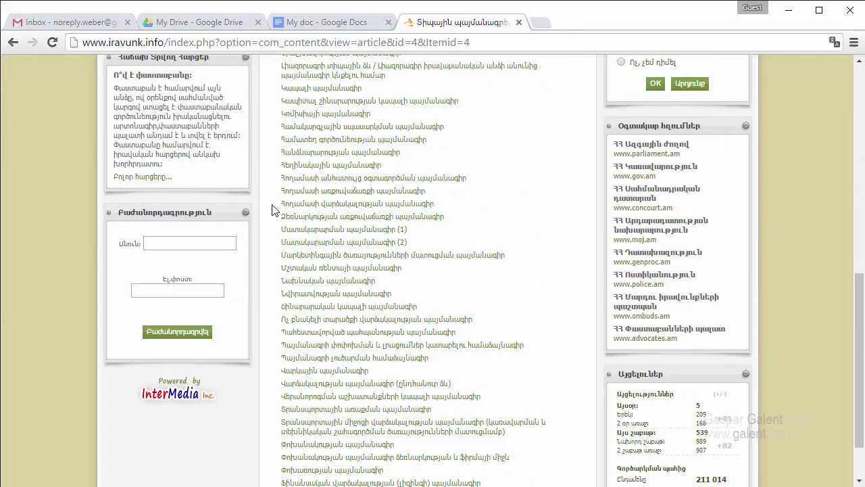
scroll(273, 210, down, 1)
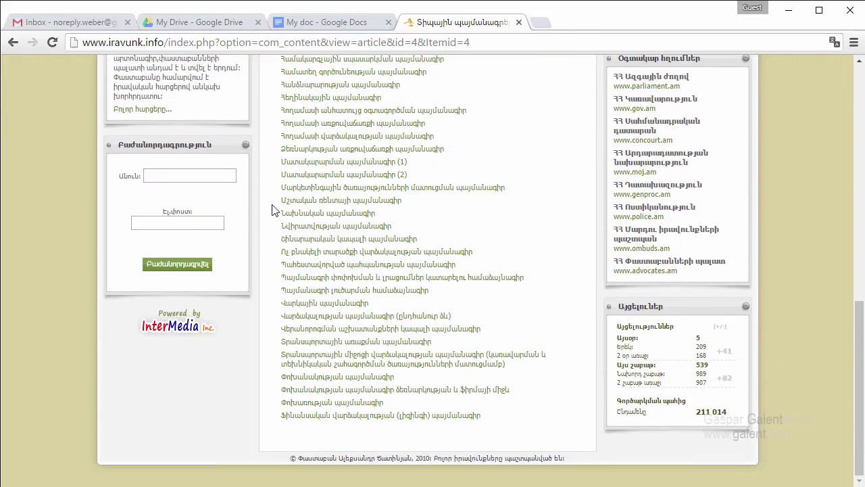
scroll(273, 210, up, 1)
scroll(273, 210, up, 2)
scroll(273, 210, up, 2)
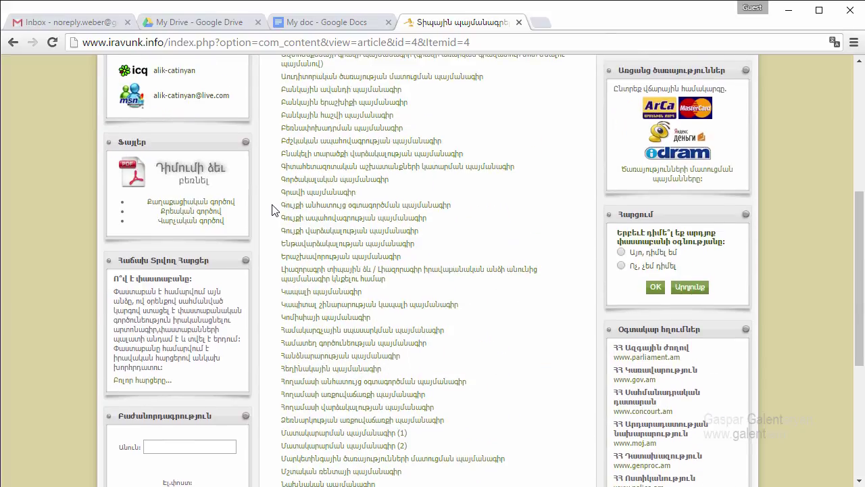
scroll(273, 210, up, 1)
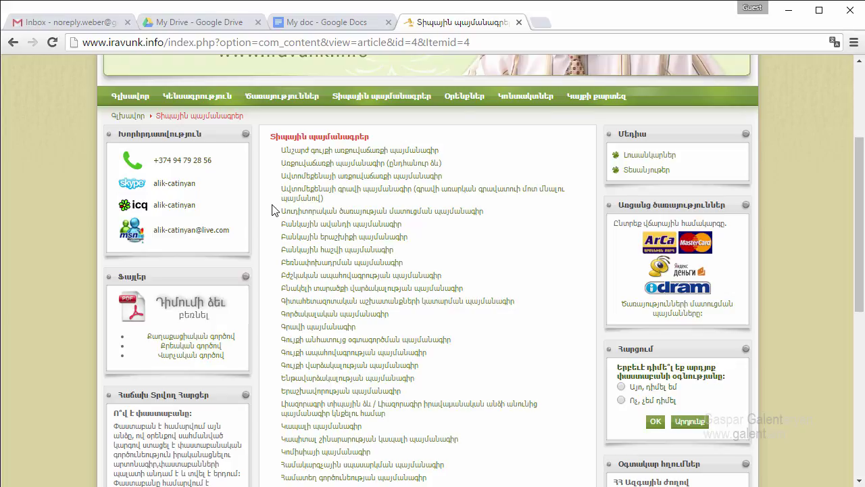
- Open the vehicle purchase-sale contract 3.pdf, skim it, then go back to 'My doc'
click(297, 176)
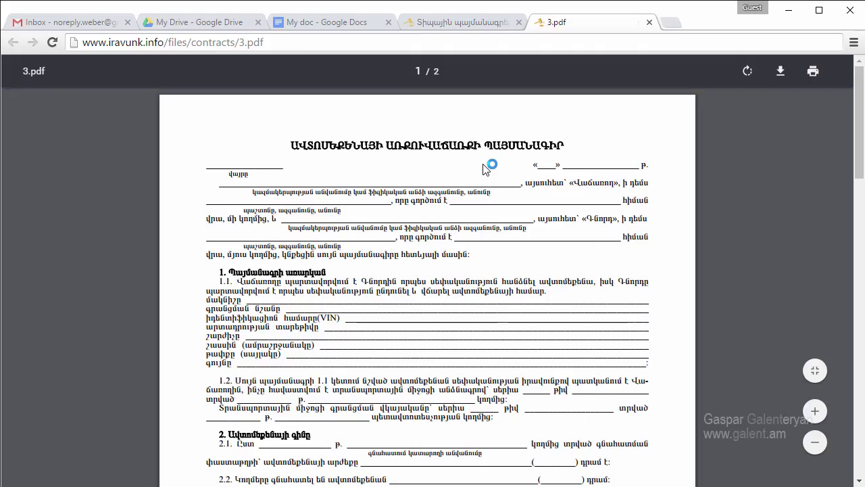
scroll(378, 203, down, 15)
scroll(379, 202, down, 3)
scroll(378, 202, up, 8)
scroll(379, 206, up, 5)
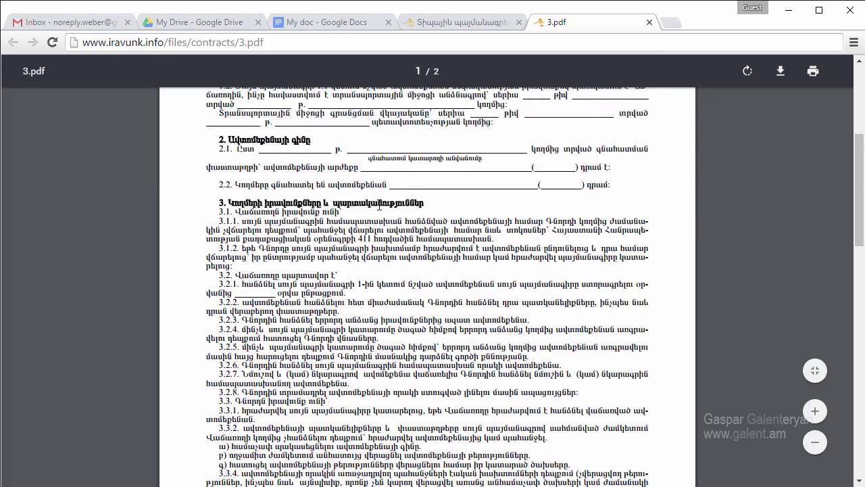
scroll(379, 206, up, 5)
click(338, 23)
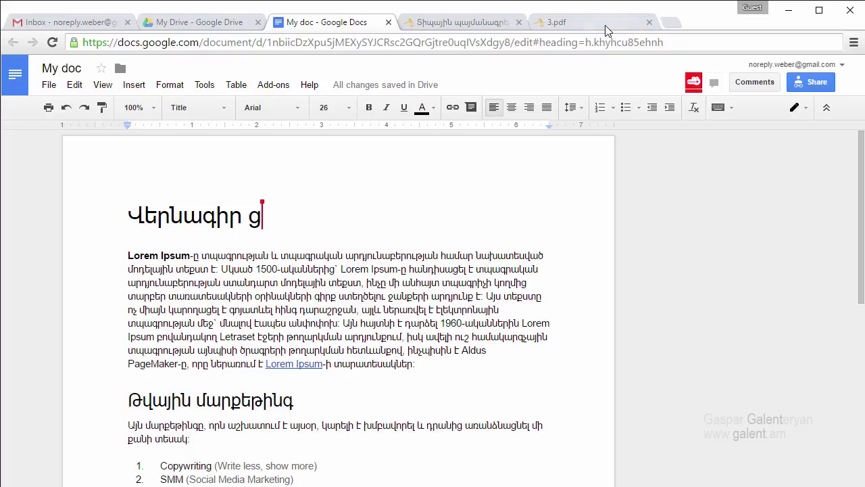
- Close the 3.pdf and contracts tabs, and keep My doc in Editing mode
click(649, 23)
click(518, 22)
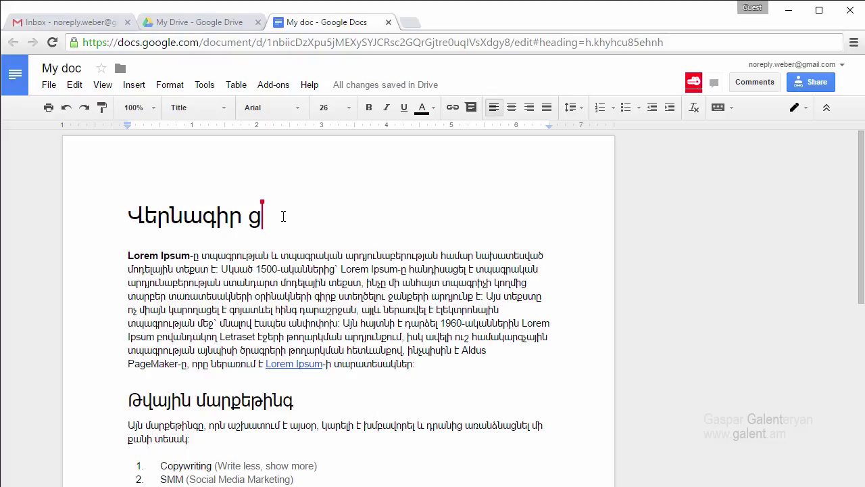
click(795, 107)
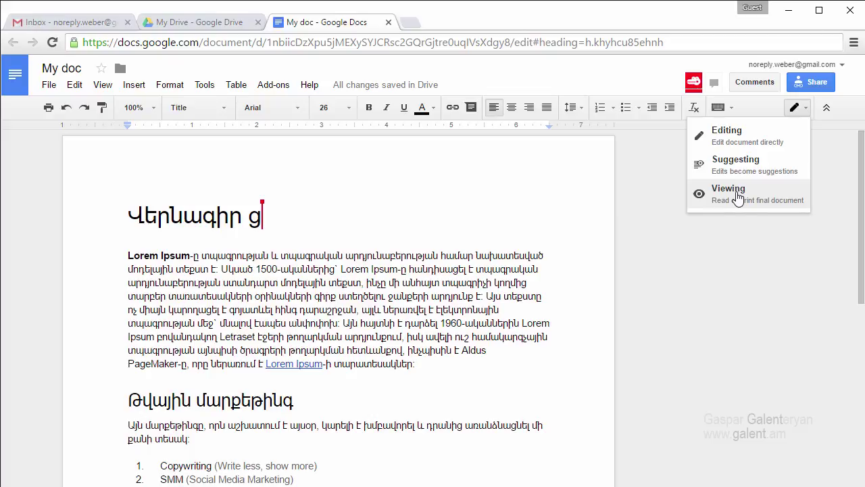
click(281, 212)
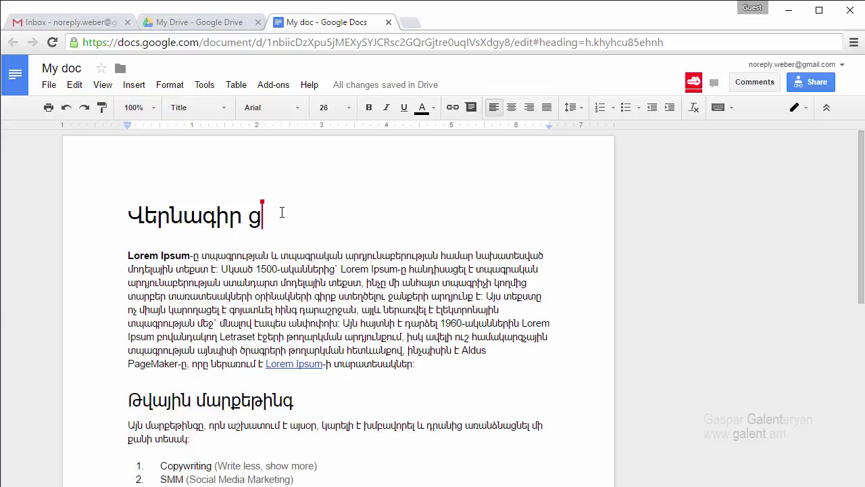
- Open My doc's advanced sharing settings and review the link access choices without changing them
click(804, 86)
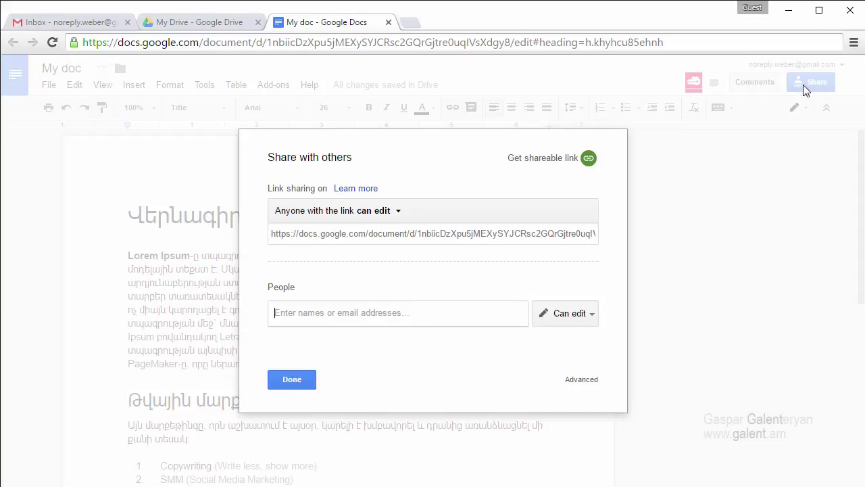
click(582, 379)
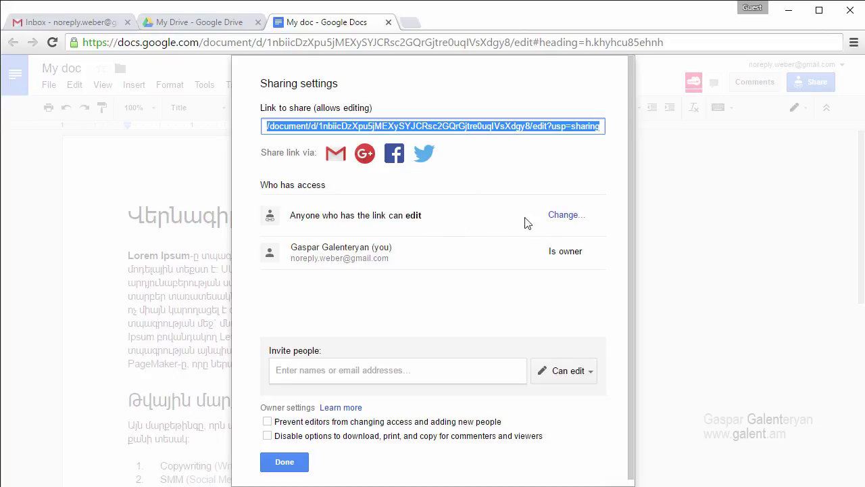
click(554, 215)
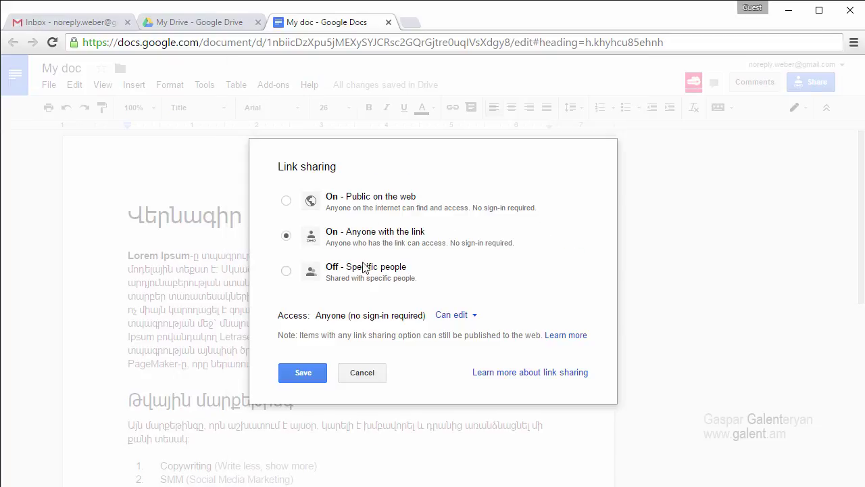
click(367, 373)
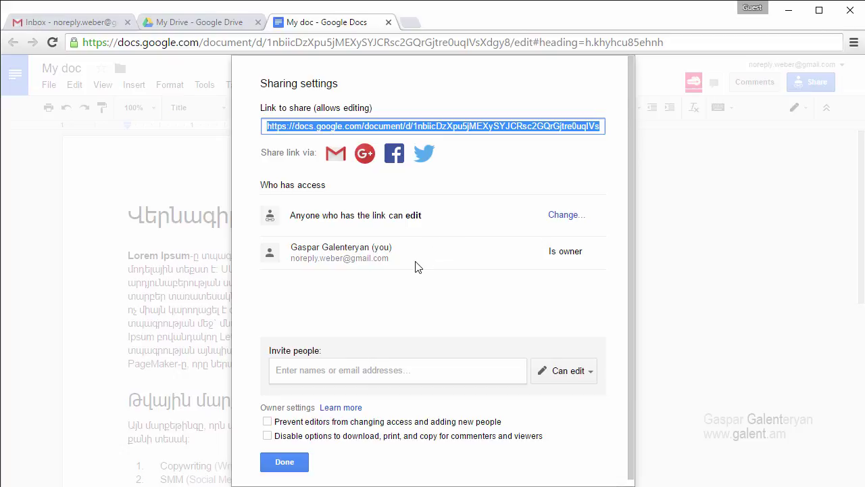
scroll(378, 318, down, 1)
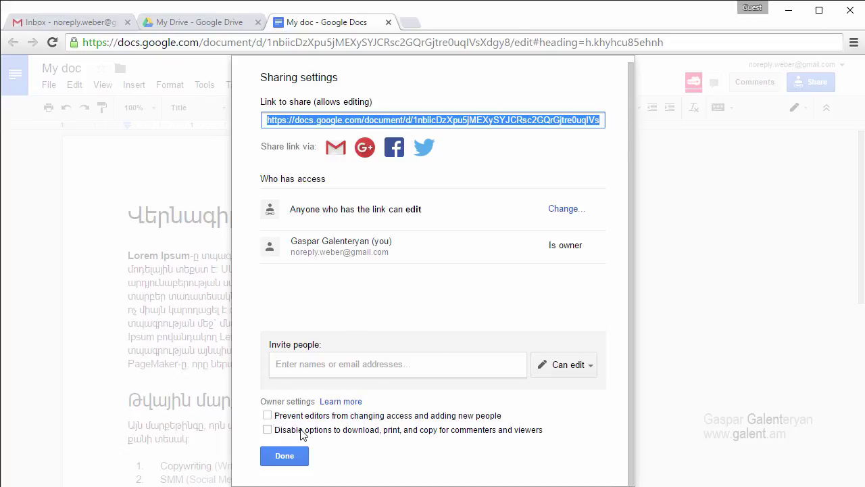
click(267, 430)
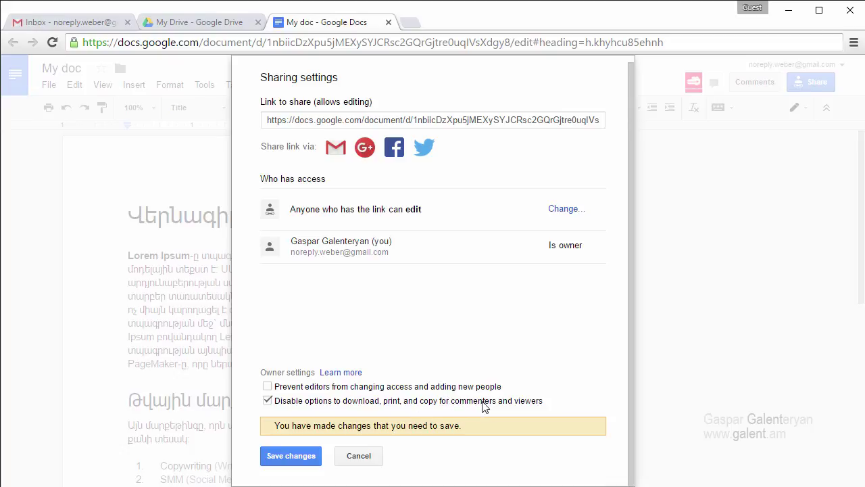
click(367, 405)
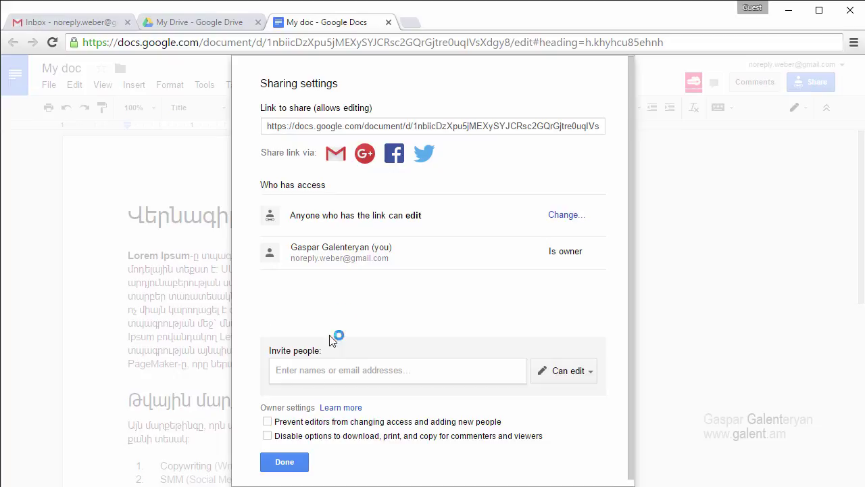
- Set My doc's link sharing to 'OFF - only specific people can access'
click(283, 461)
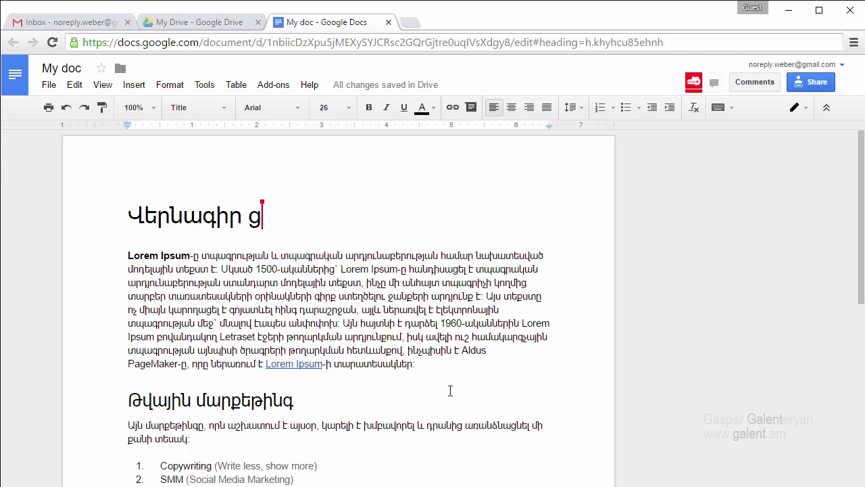
click(816, 89)
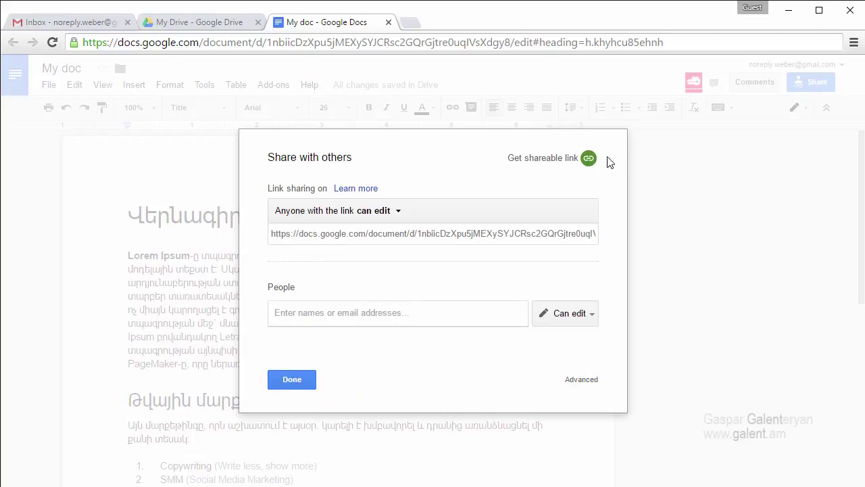
click(369, 223)
click(308, 241)
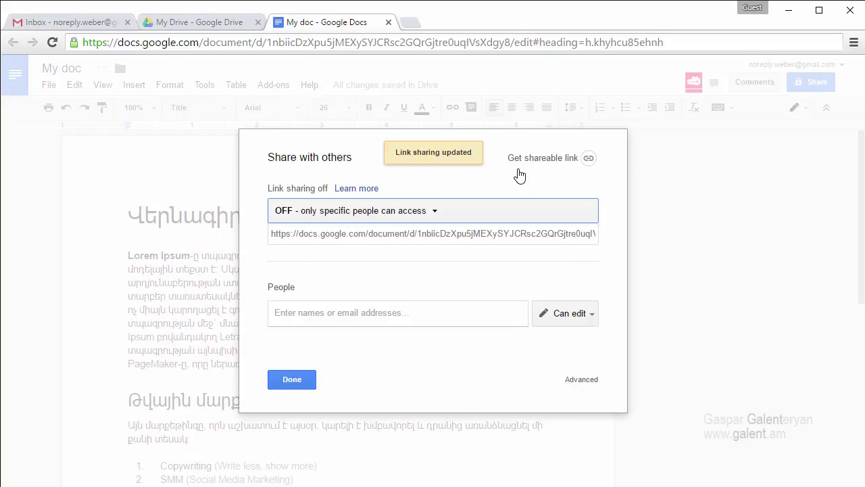
click(299, 382)
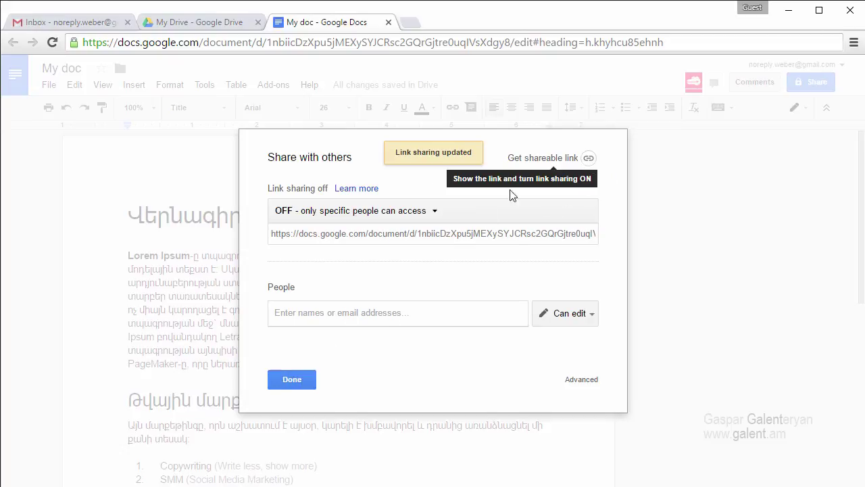
click(294, 381)
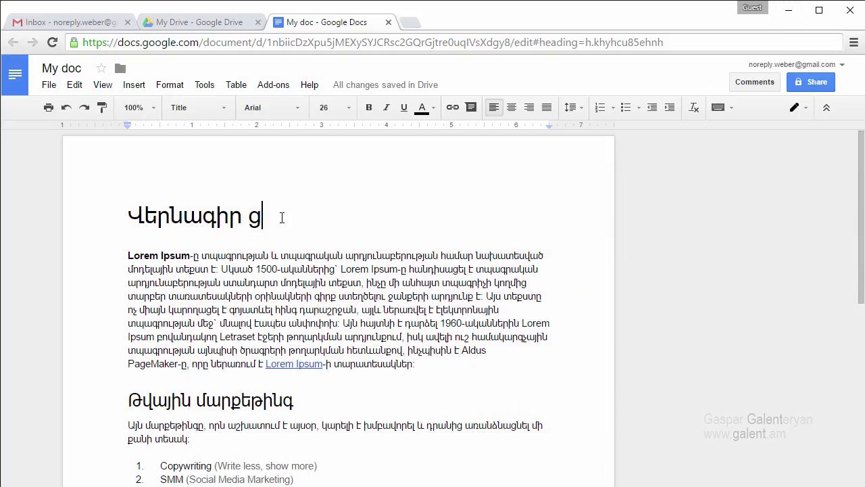
- Delete the trailing 'ց' so the heading reads 'Վերնագիր'
key(BackSpace)
key(BackSpace)
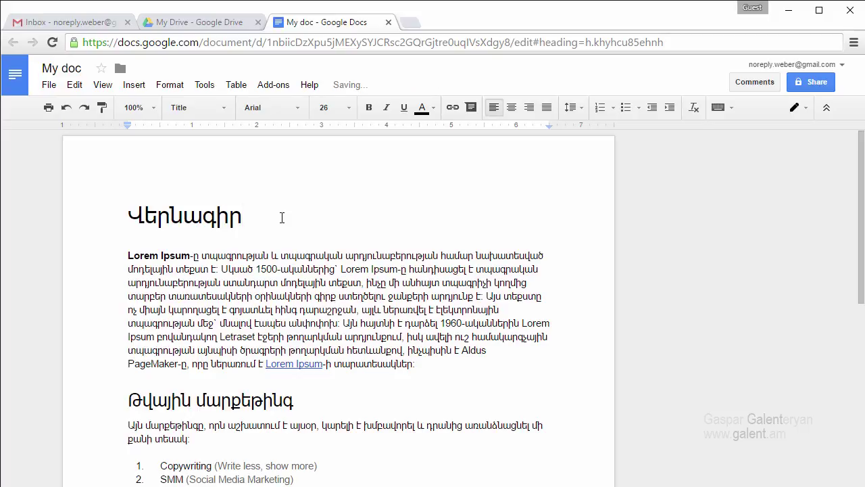